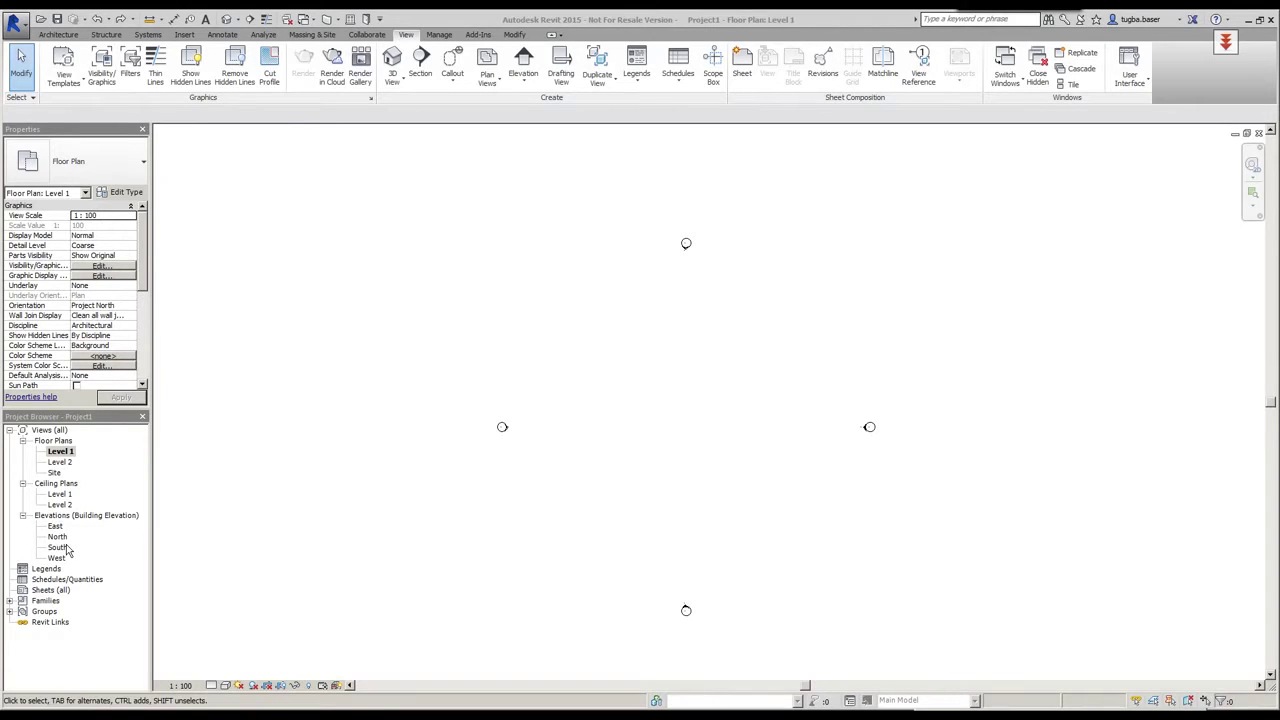
# Open the South elevation and pan so the Level 1 (0) and Level 2 (400) heads show.
pyautogui.doubleClick(58, 548)
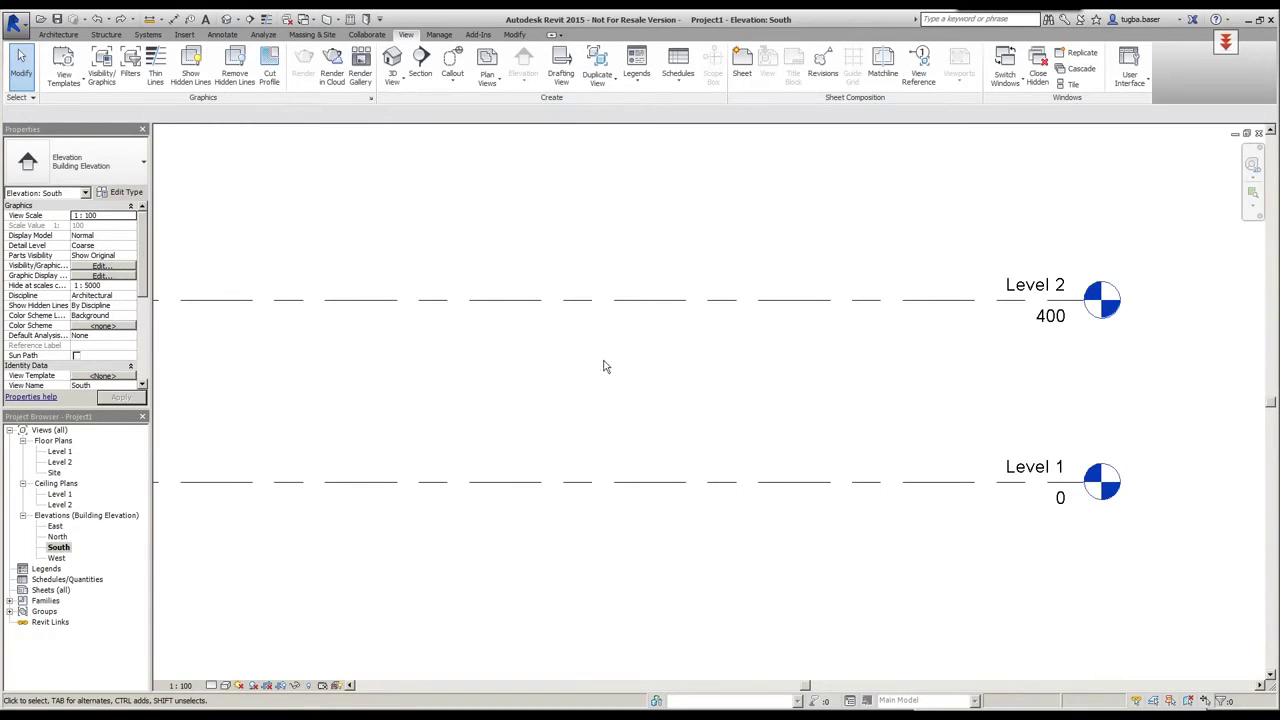
pyautogui.moveTo(758, 371)
pyautogui.mouseDown(button='middle')
pyautogui.moveTo(691, 383)
pyautogui.moveTo(794, 401)
pyautogui.mouseUp(button='middle')
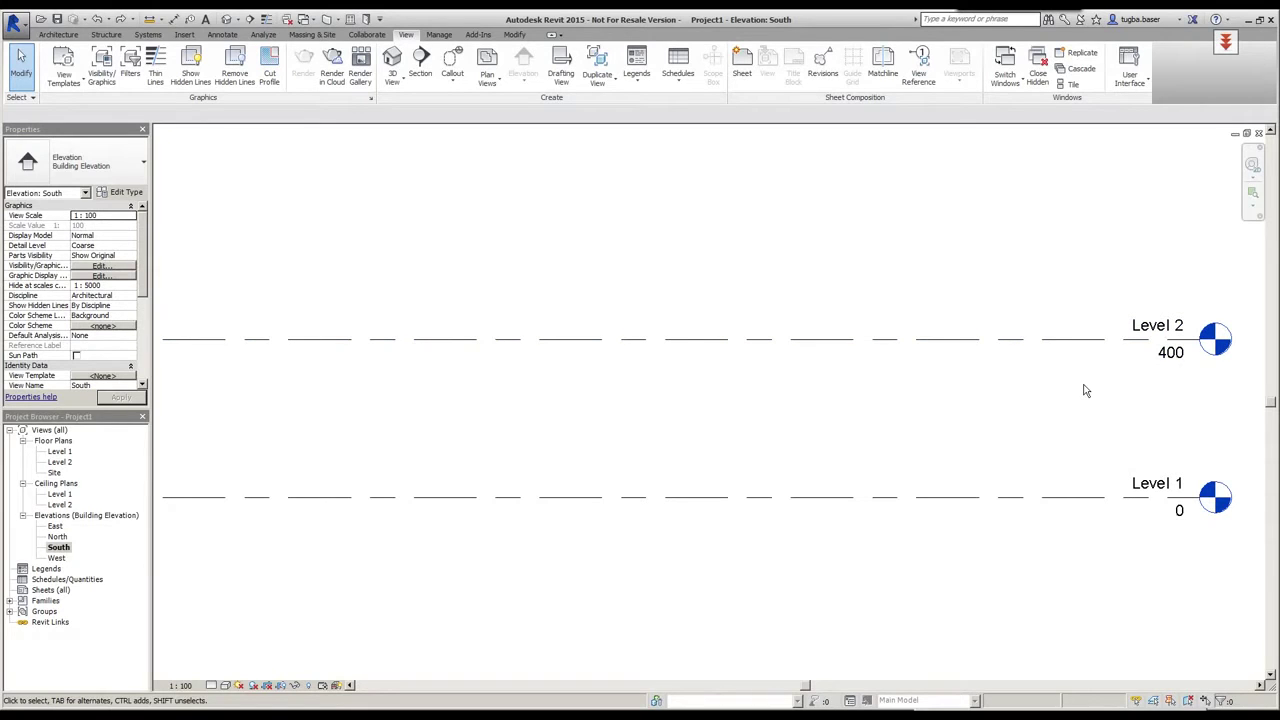
# Change Level 2's elevation from 400 to 300.
pyautogui.click(1047, 341)
pyautogui.click(1170, 355)
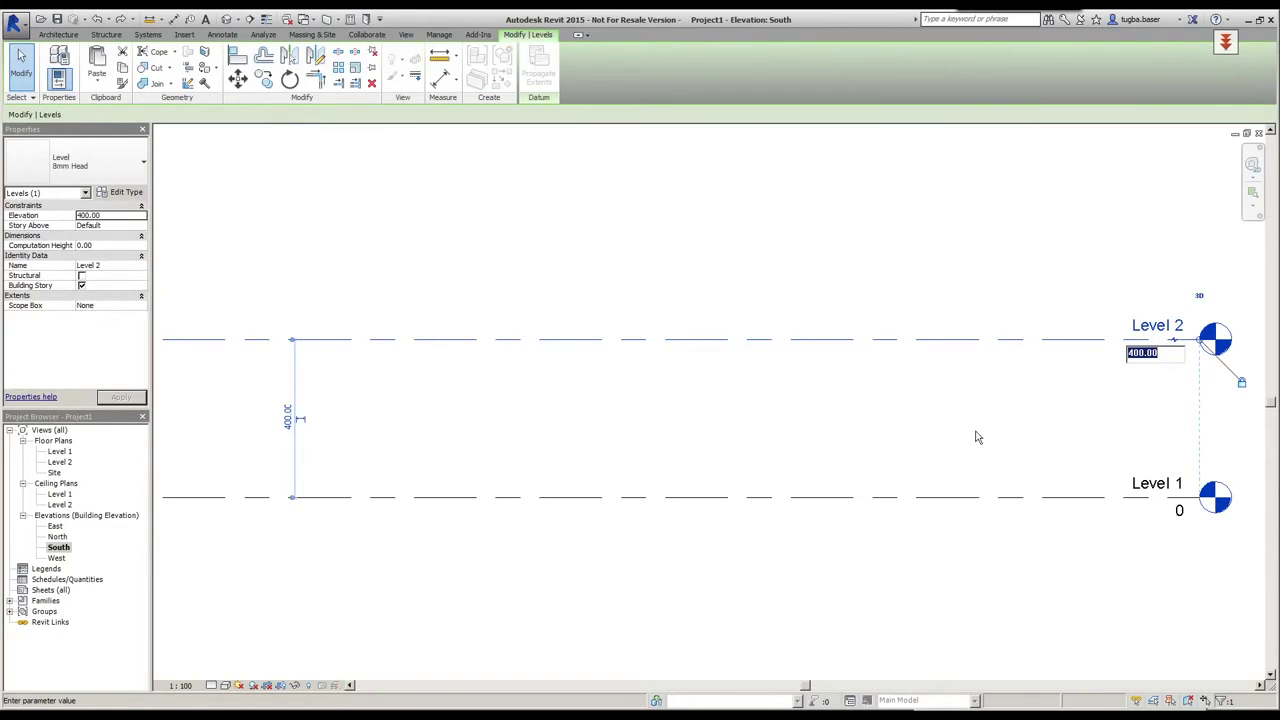
pyautogui.write('300')
pyautogui.press('Return')
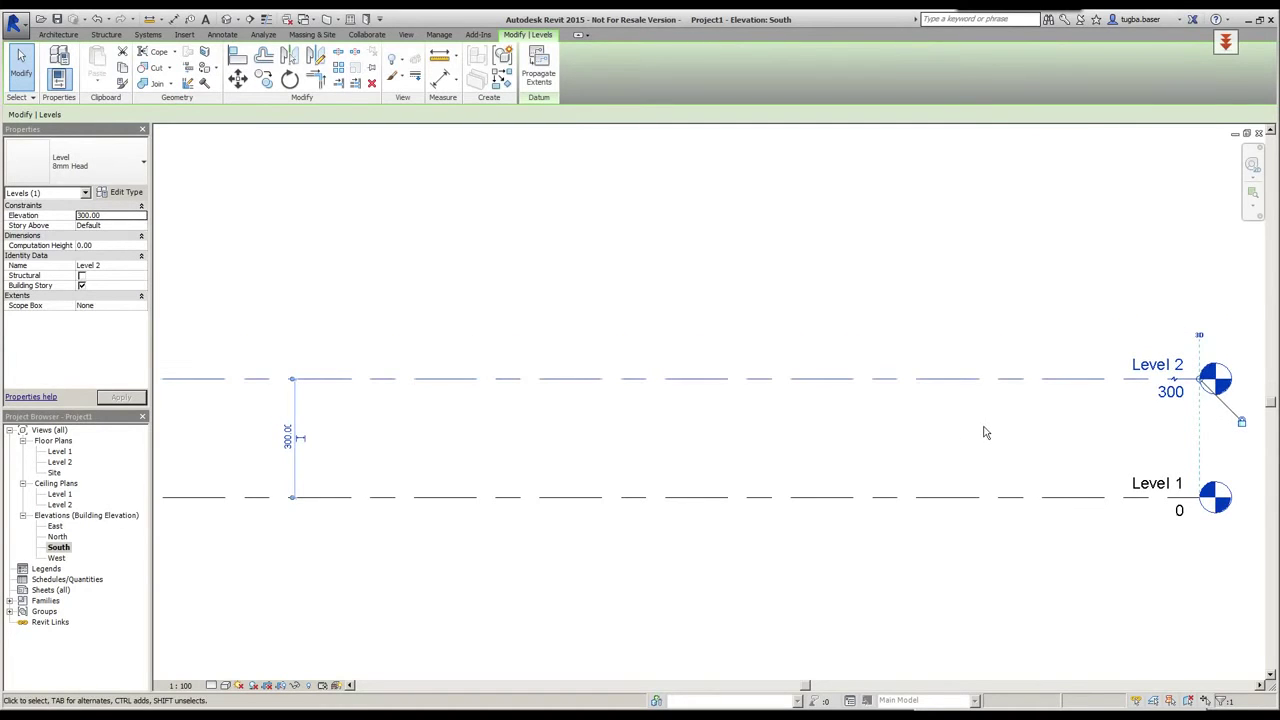
pyautogui.click(985, 432)
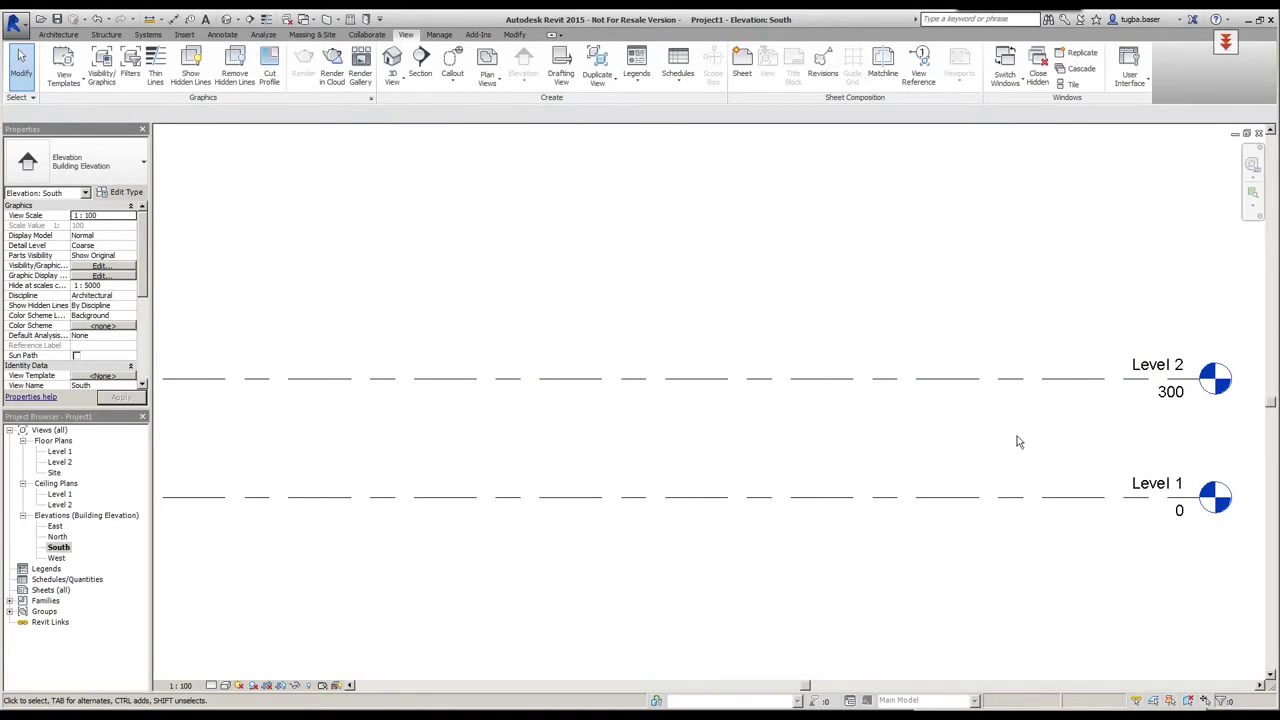
pyautogui.moveTo(919, 420); pyautogui.dragTo(948, 423, button='middle')
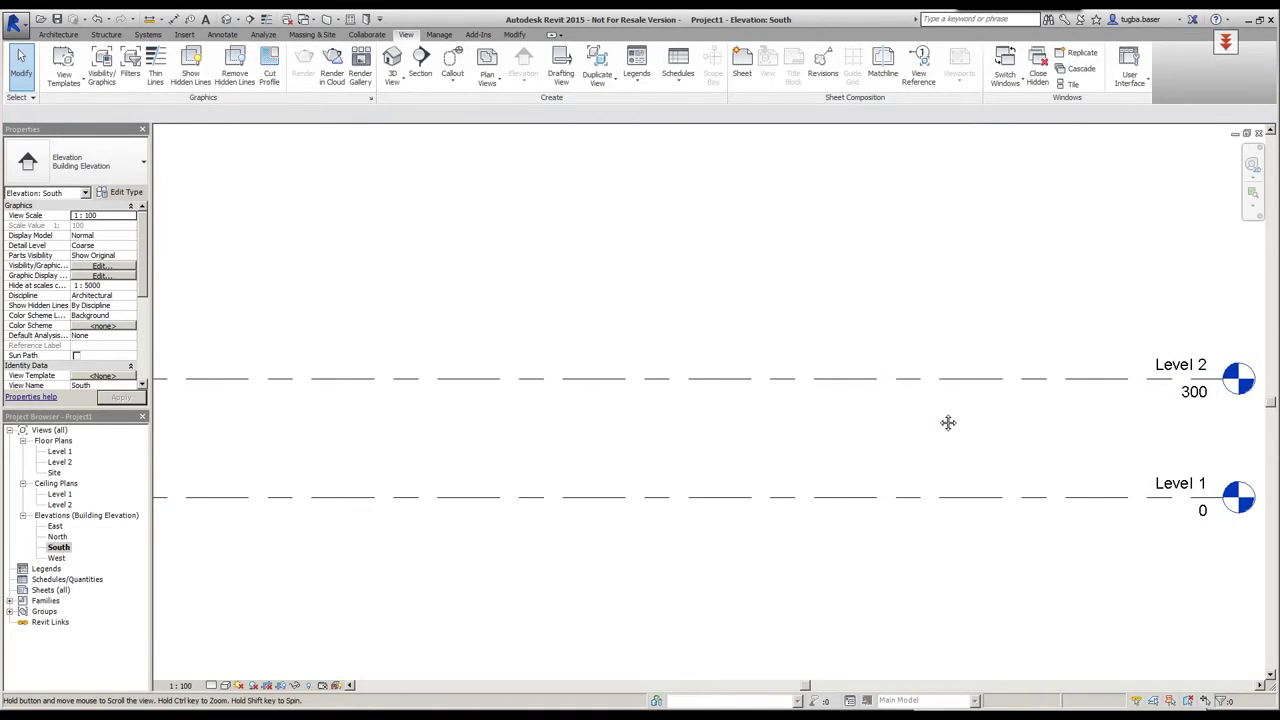
# Copy Level 2 upward by 300 to create Level 3 at elevation 600.
pyautogui.click(915, 380)
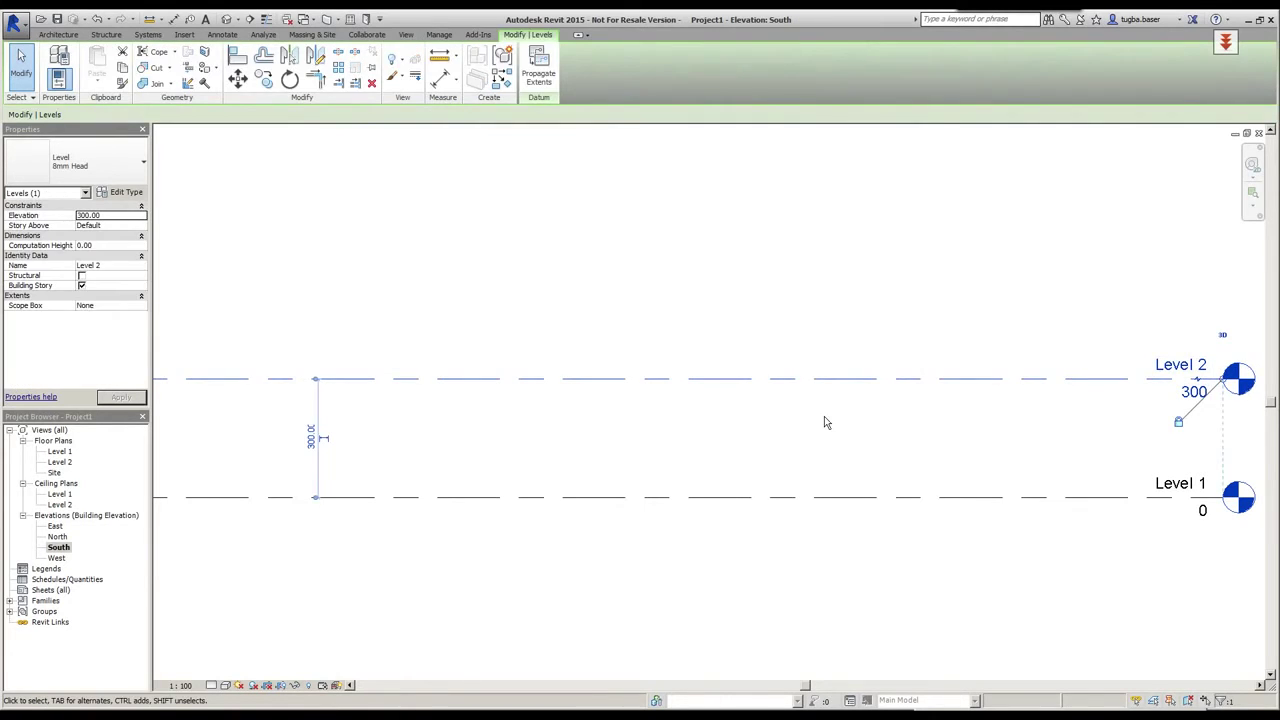
pyautogui.click(263, 78)
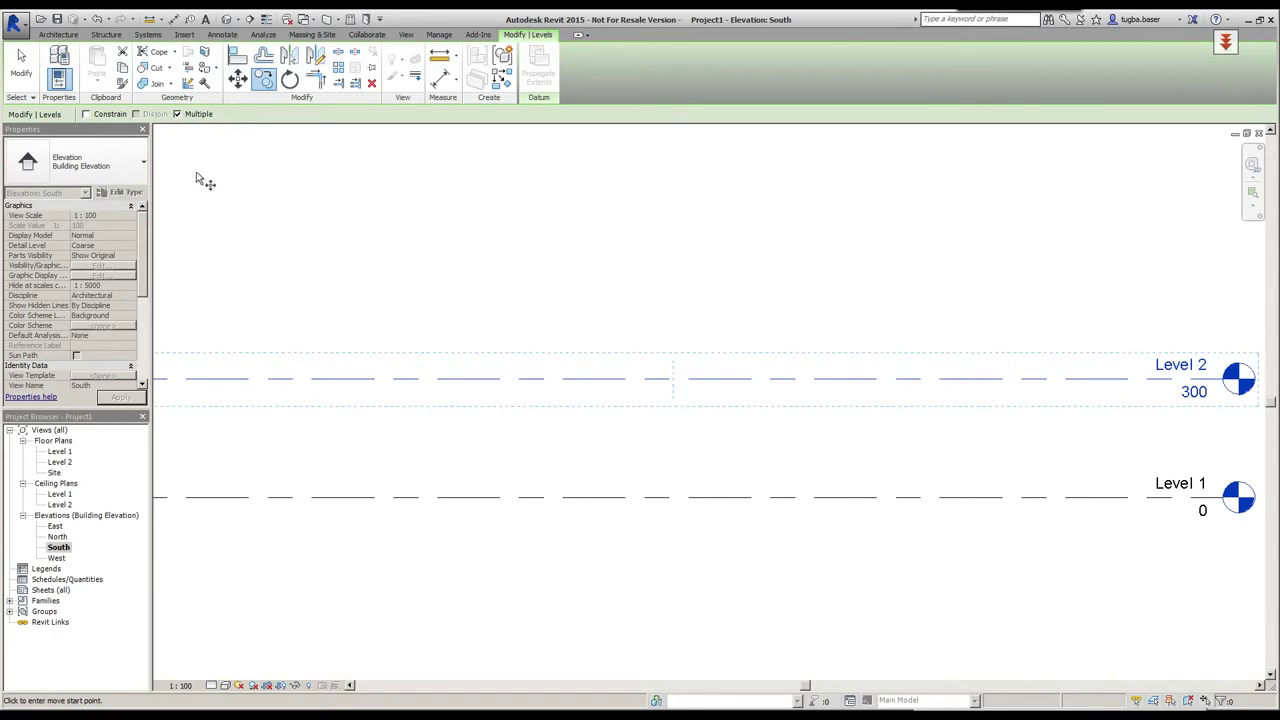
pyautogui.click(531, 379)
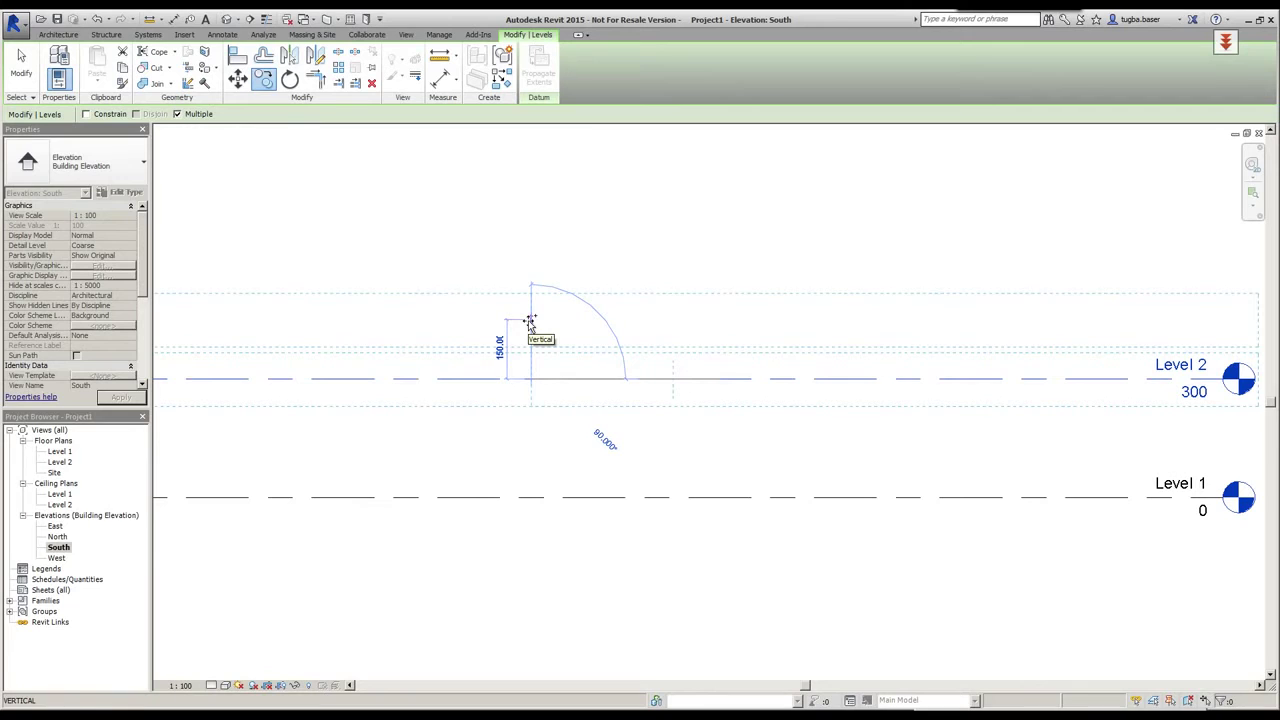
pyautogui.write('300')
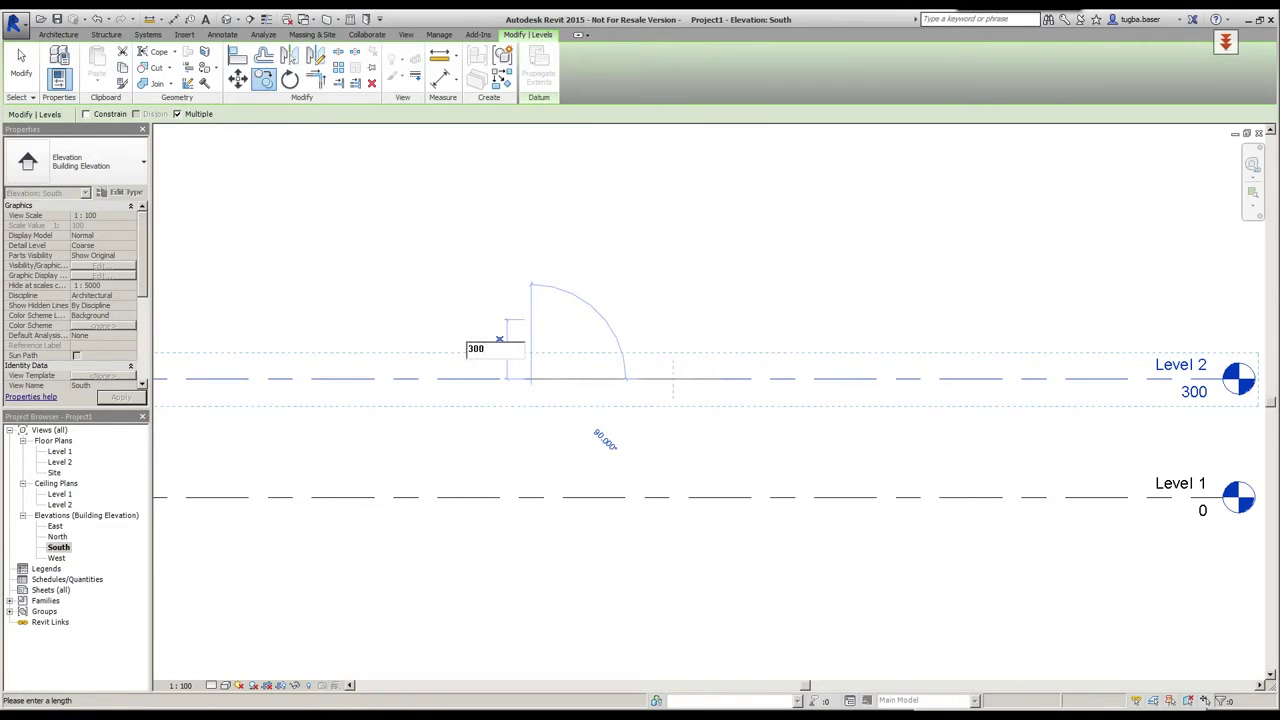
pyautogui.press('Return')
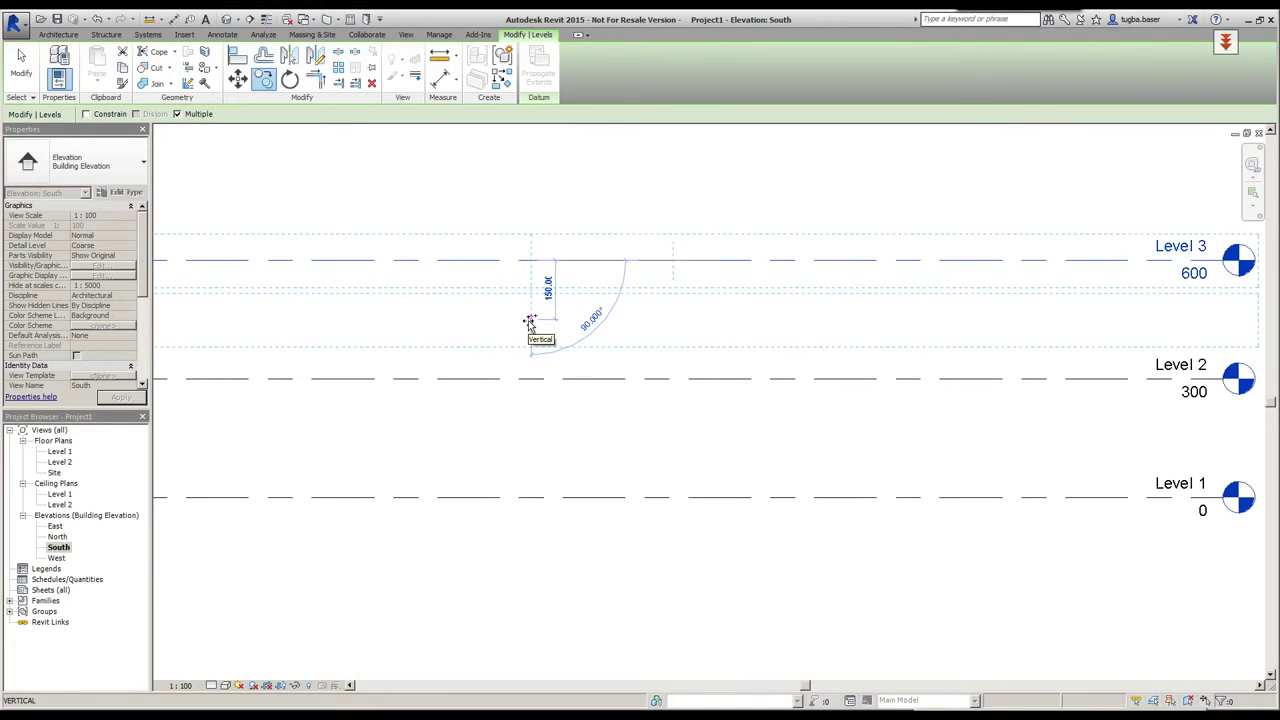
pyautogui.press('Escape')
pyautogui.press('Escape')
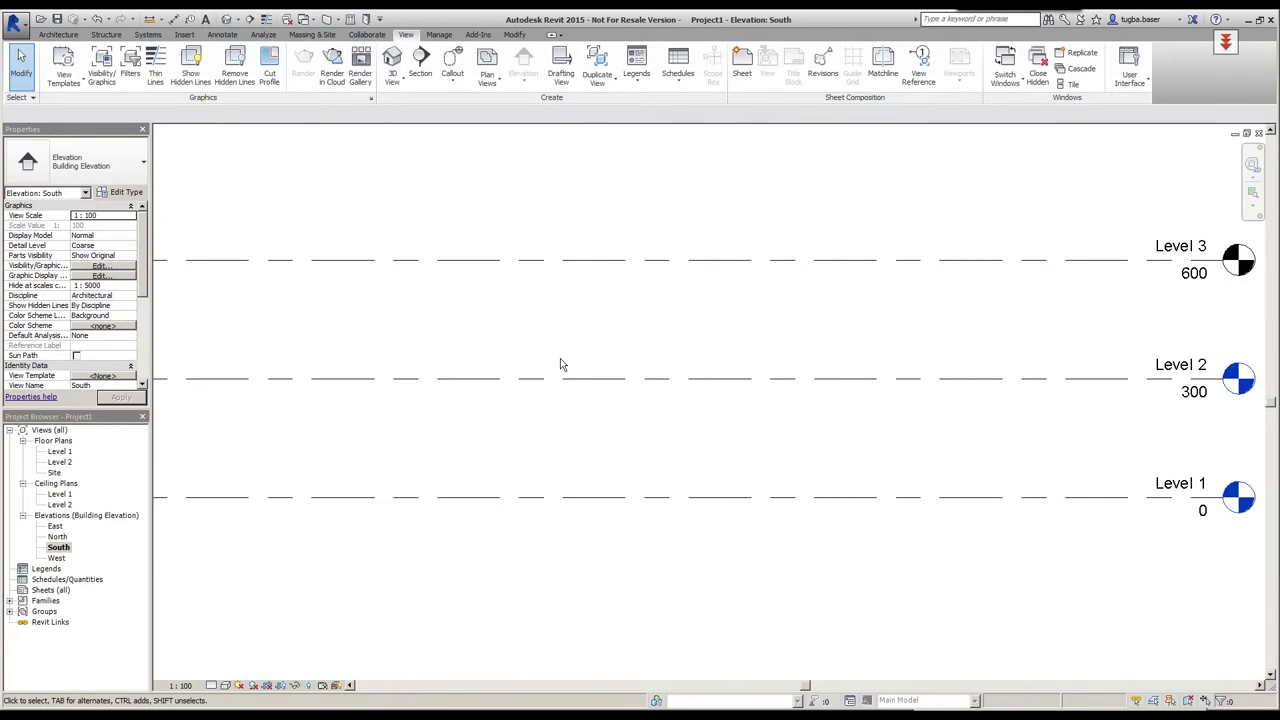
# Zoom out to show all three levels, then bring up the Plan Views list.
pyautogui.scroll(-1, 555, 355)
pyautogui.moveTo(554, 354); pyautogui.dragTo(603, 386, button='middle')
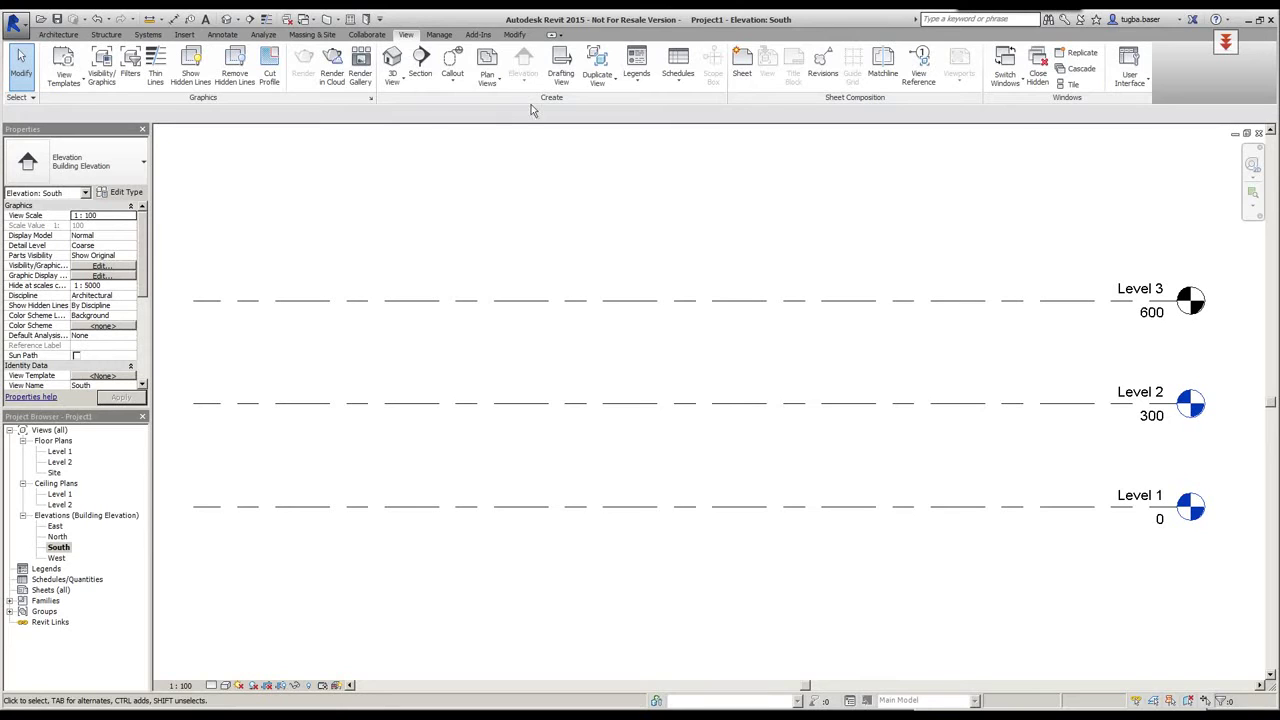
pyautogui.click(488, 86)
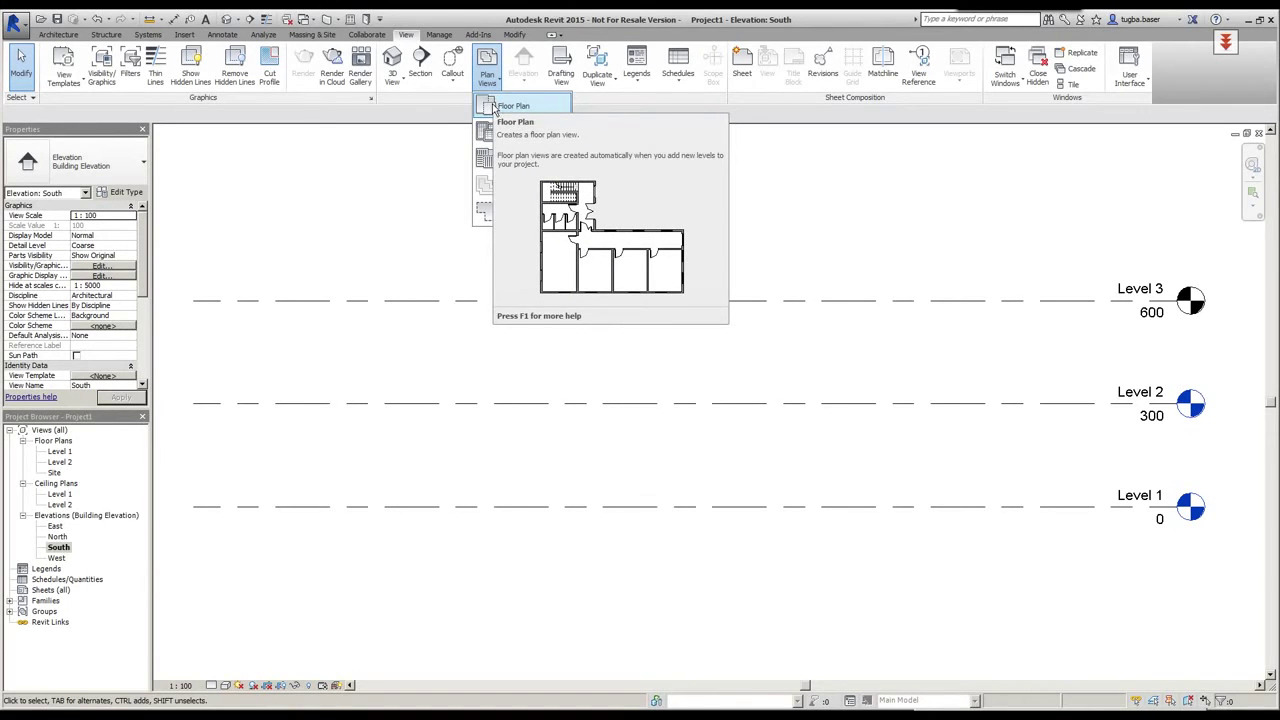
# Create a new Floor Plan for Level 3.
pyautogui.click(493, 107)
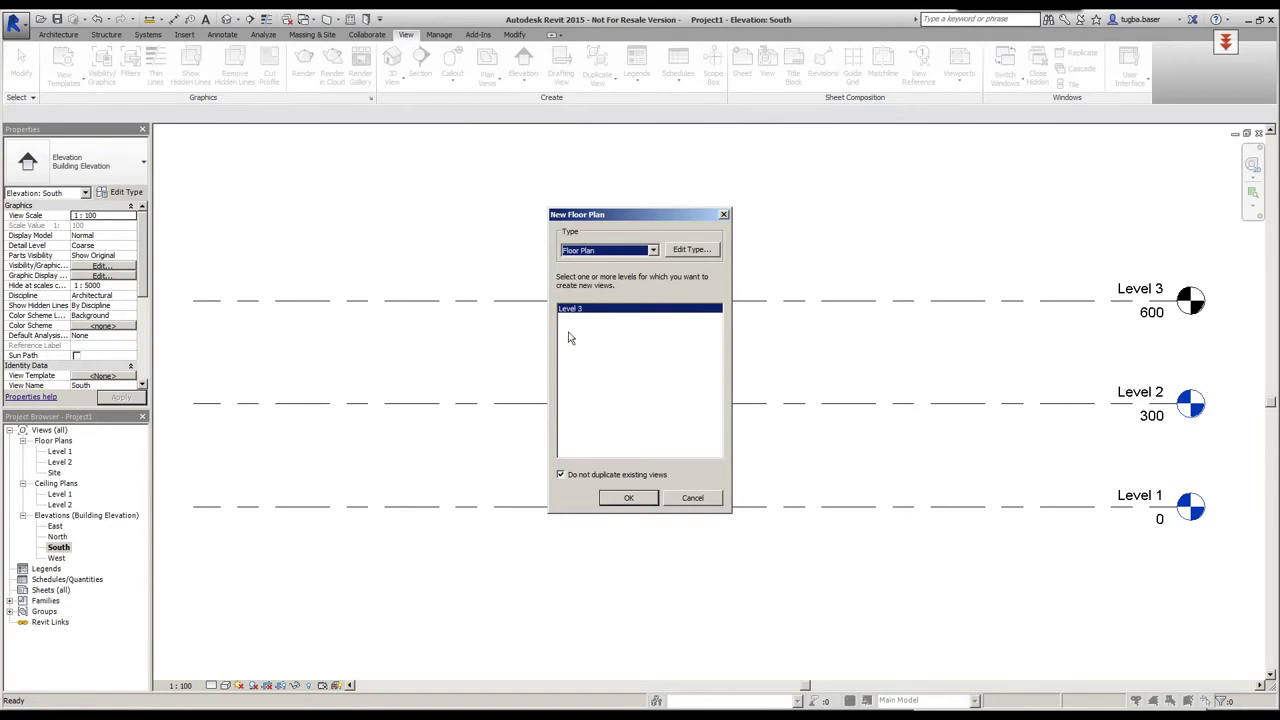
pyautogui.click(627, 499)
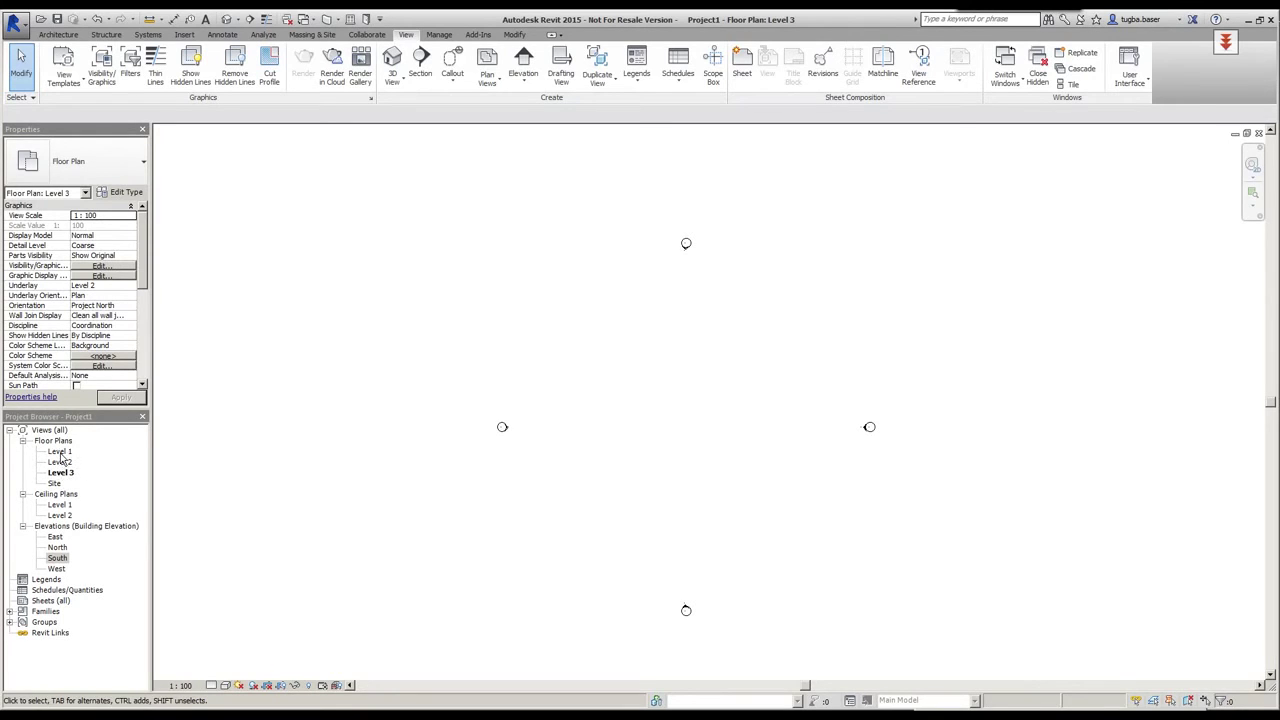
# Rename the Level 1 floor plan to '01-Zemin Kat', also renaming its level and ceiling plan.
pyautogui.click(59, 452)
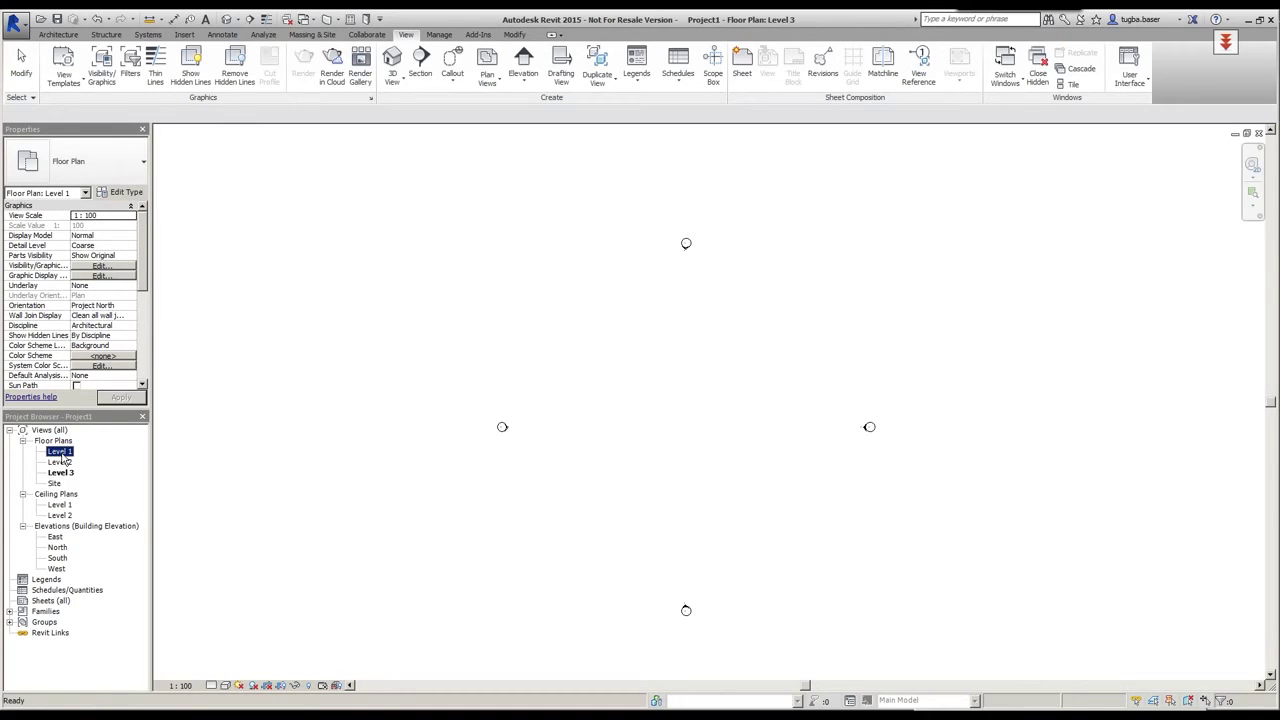
pyautogui.rightClick(63, 456)
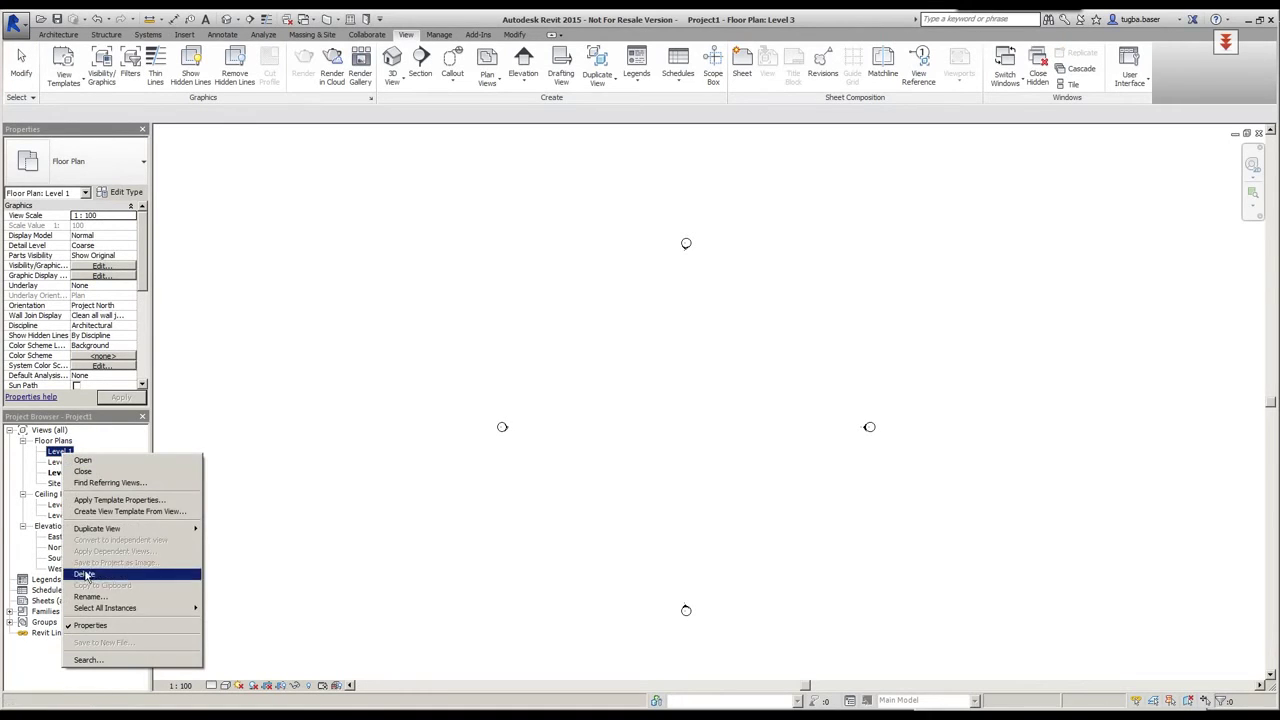
pyautogui.click(90, 596)
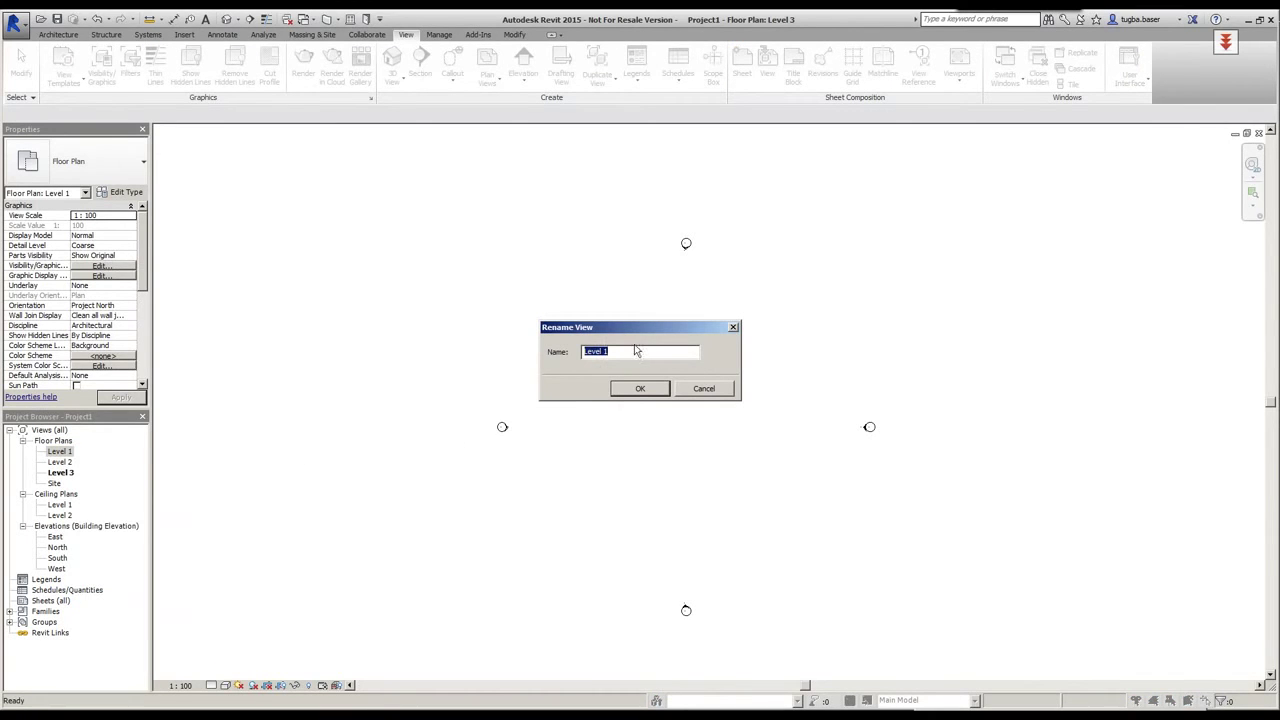
pyautogui.write('01-Zemin Kat')
pyautogui.click(646, 388)
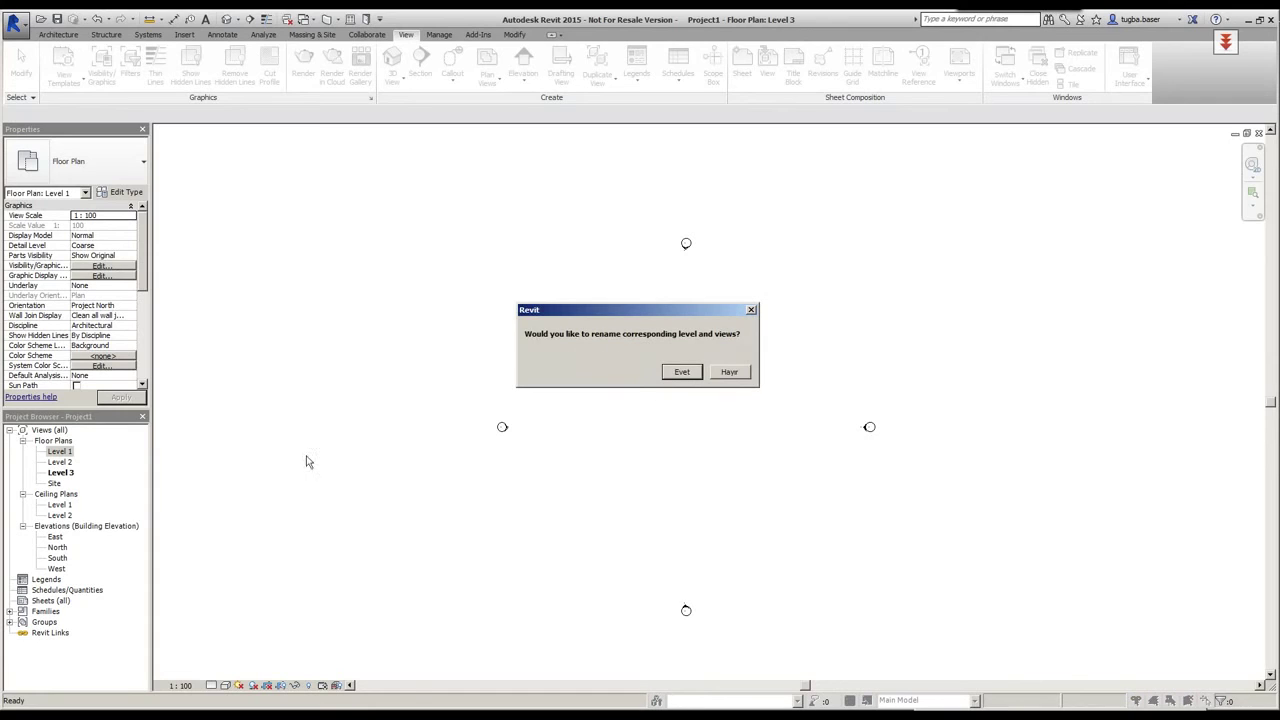
pyautogui.click(681, 372)
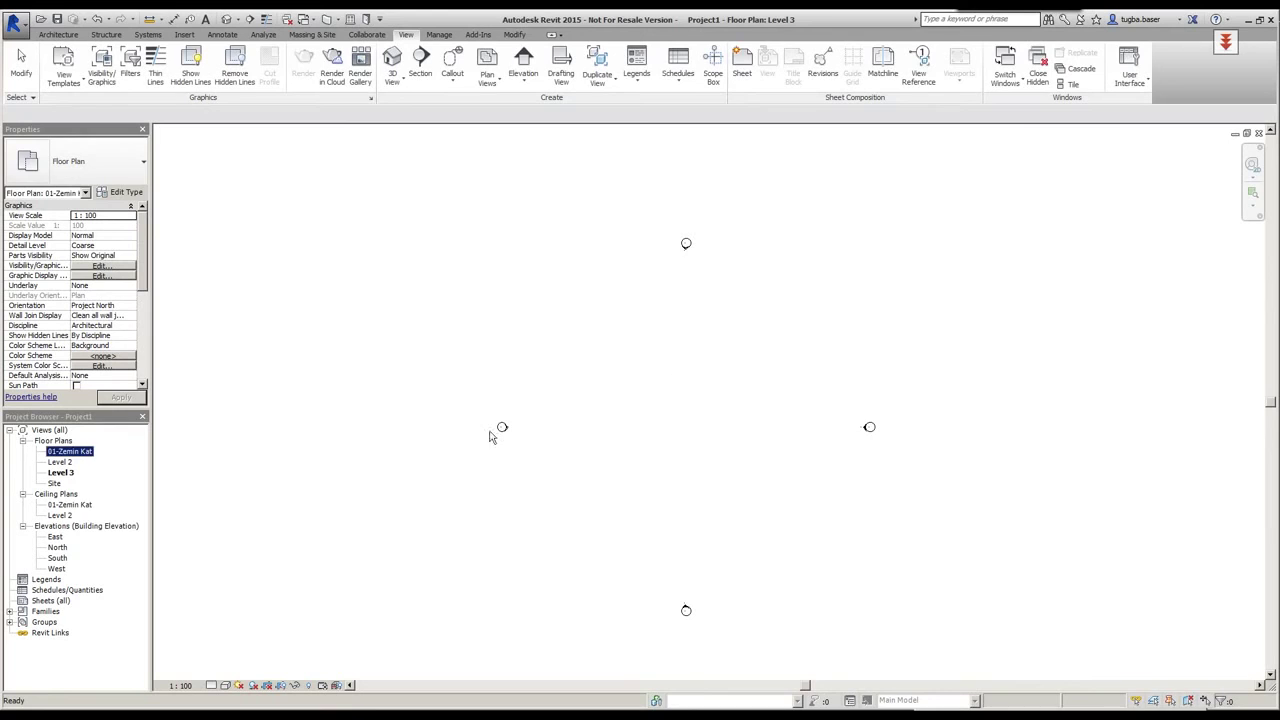
# Rename the Level 2 floor plan to '02-Normal Kat Planı', also renaming its level and ceiling plan.
pyautogui.click(60, 462)
pyautogui.rightClick(60, 466)
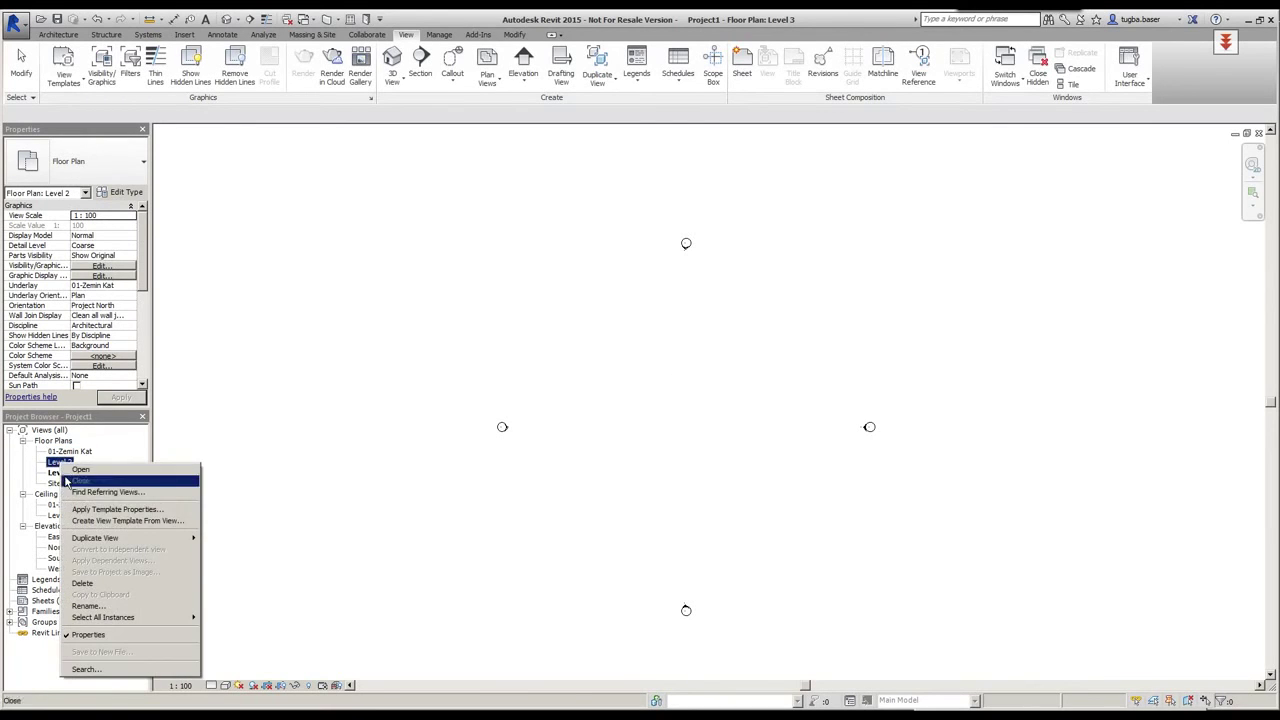
pyautogui.click(89, 612)
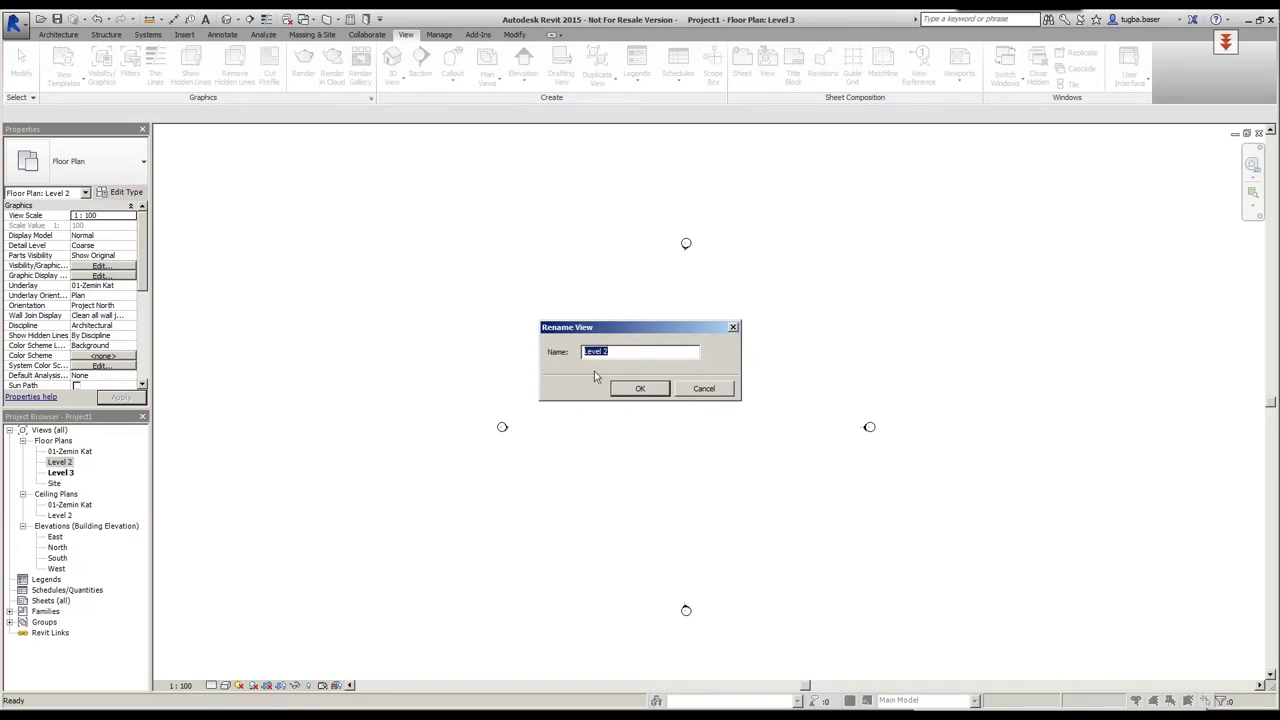
pyautogui.moveTo(610, 351); pyautogui.dragTo(506, 349)
pyautogui.write('02-Normal Kat Planı')
pyautogui.click(640, 389)
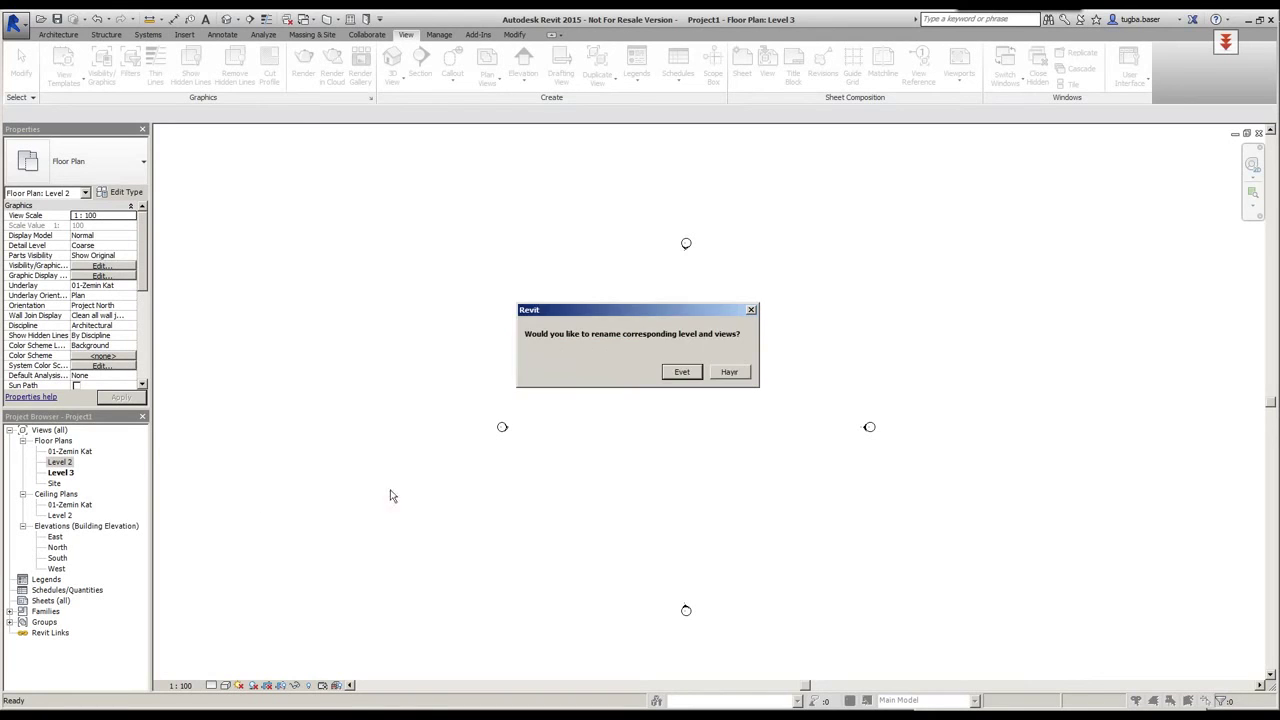
pyautogui.click(681, 372)
pyautogui.click(60, 473)
# Rename Level 3 to '03-Çatı Planı' with its views, then reopen the South elevation zoomed out.
pyautogui.rightClick(60, 473)
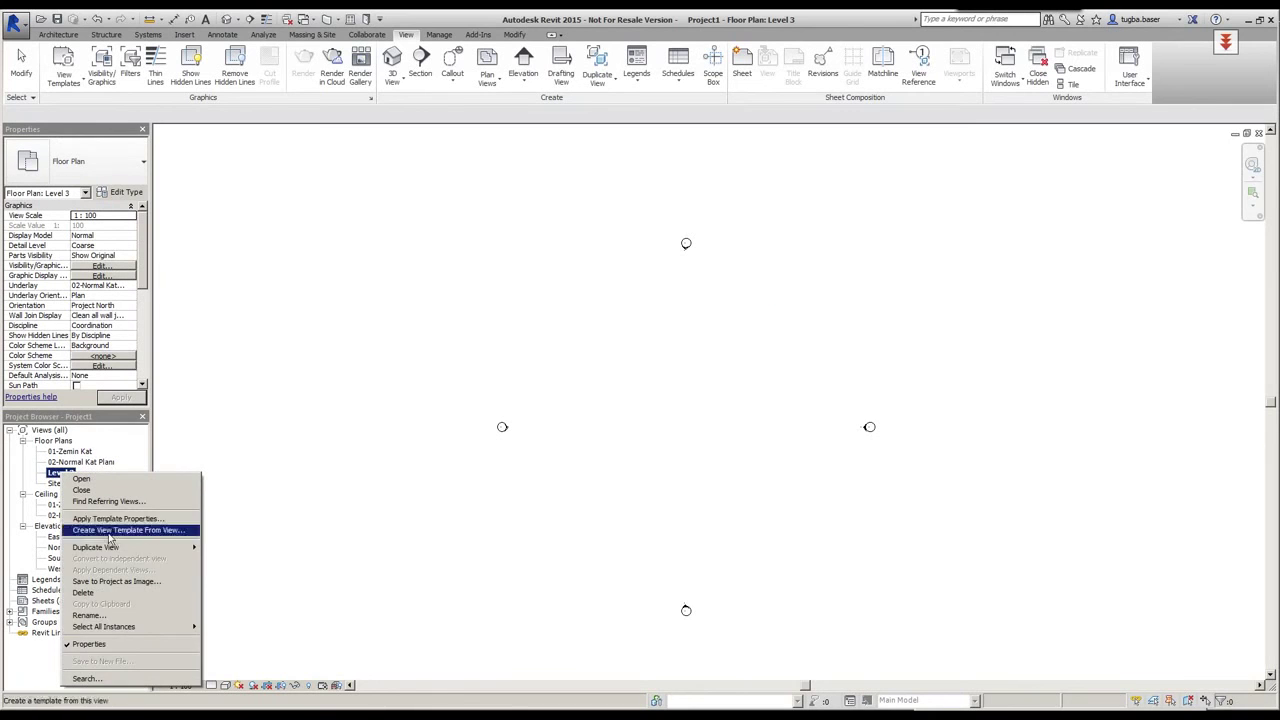
pyautogui.click(97, 622)
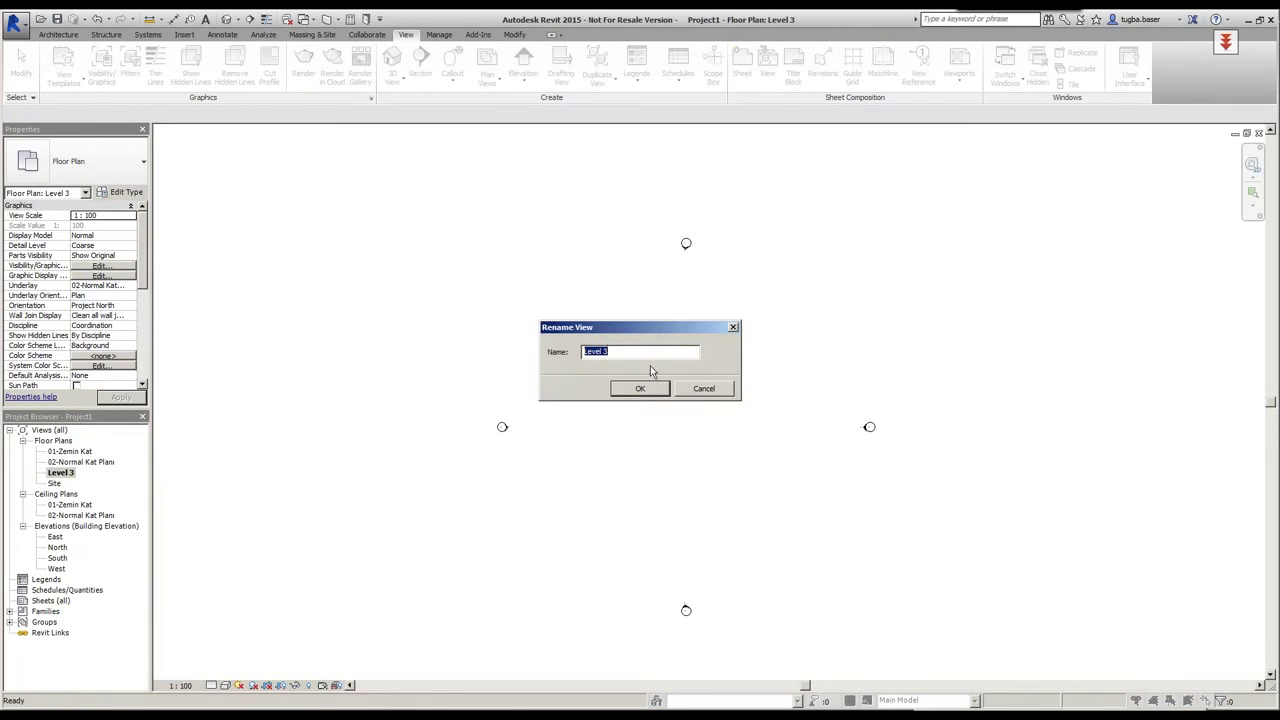
pyautogui.write('03-Çatı Planı')
pyautogui.click(636, 389)
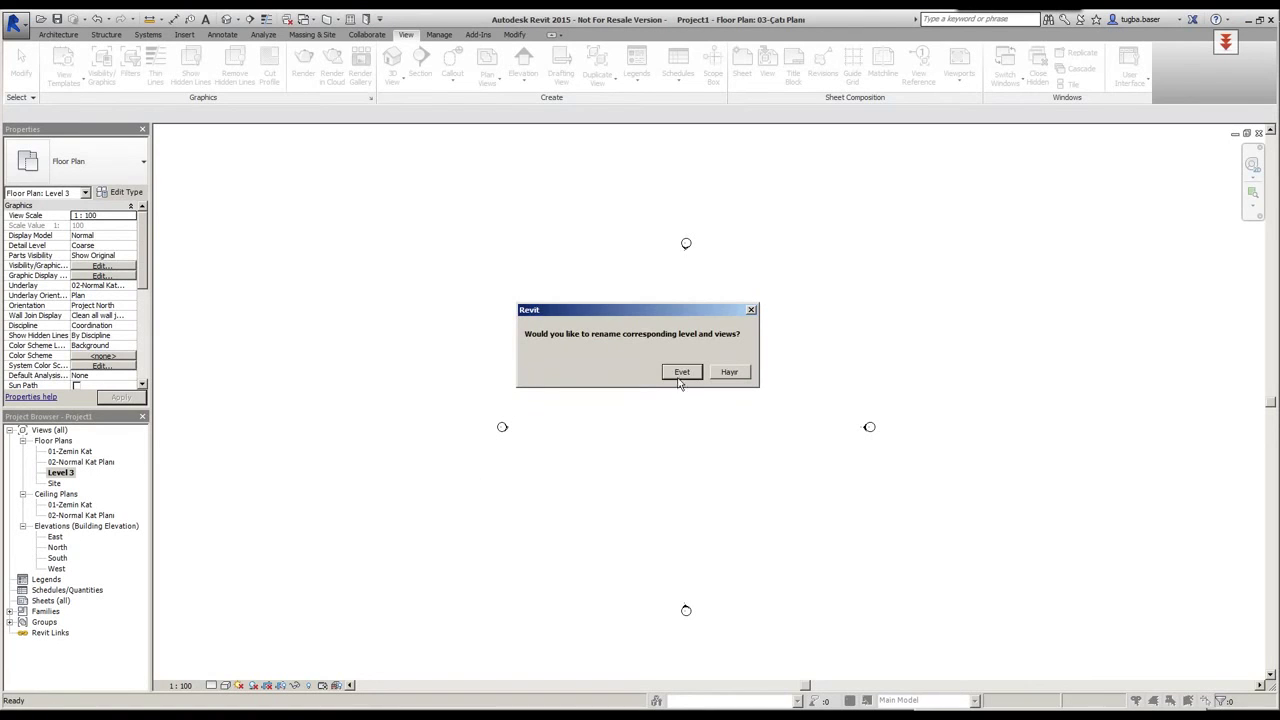
pyautogui.click(681, 373)
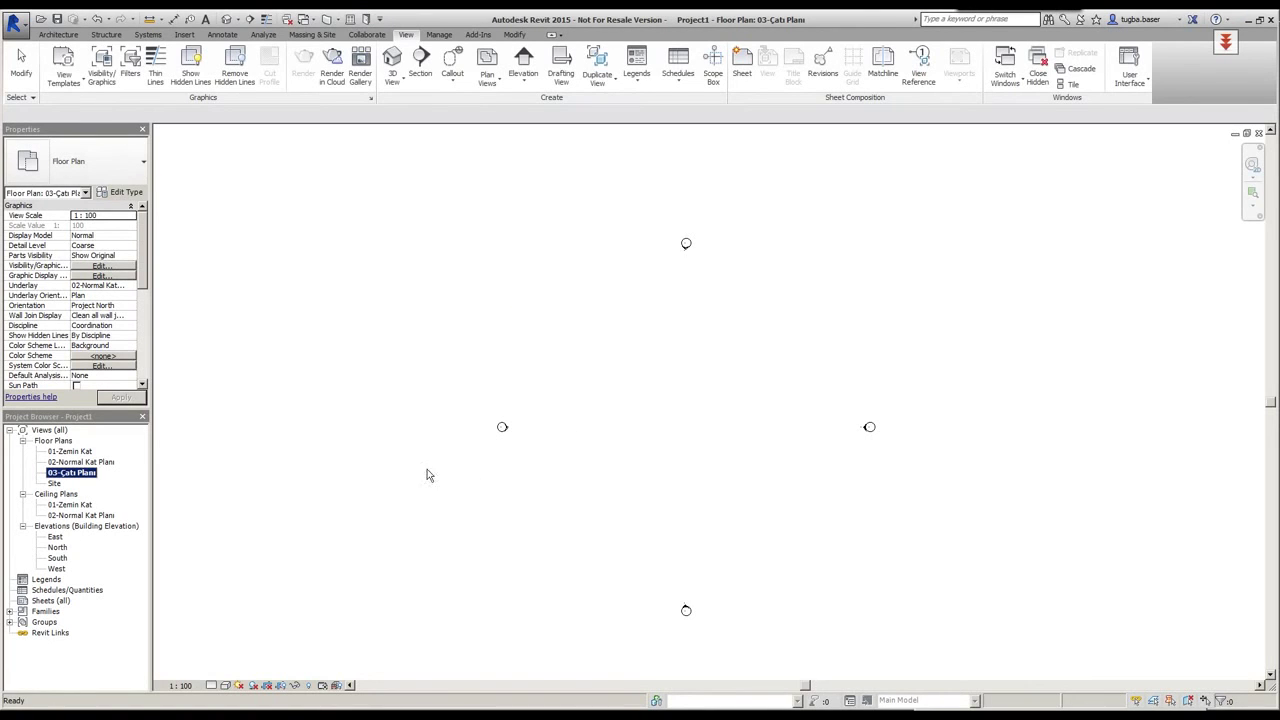
pyautogui.doubleClick(58, 560)
pyautogui.scroll(-4, 830, 430)
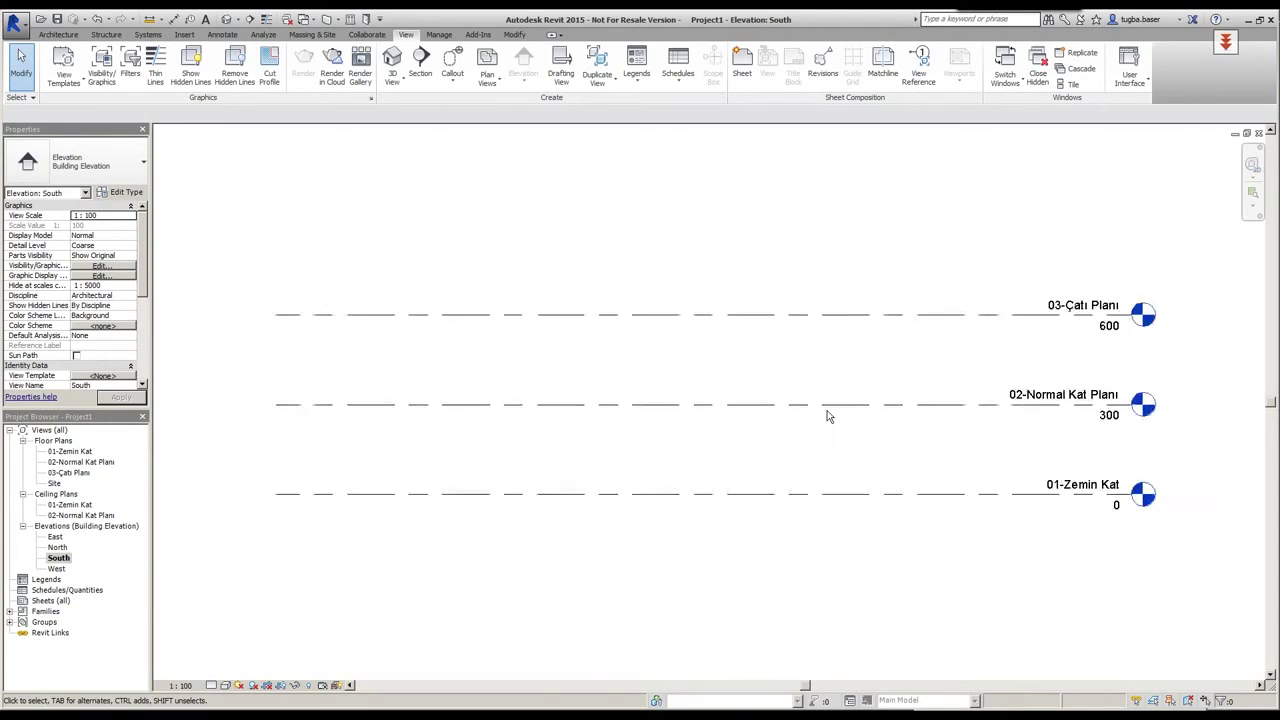